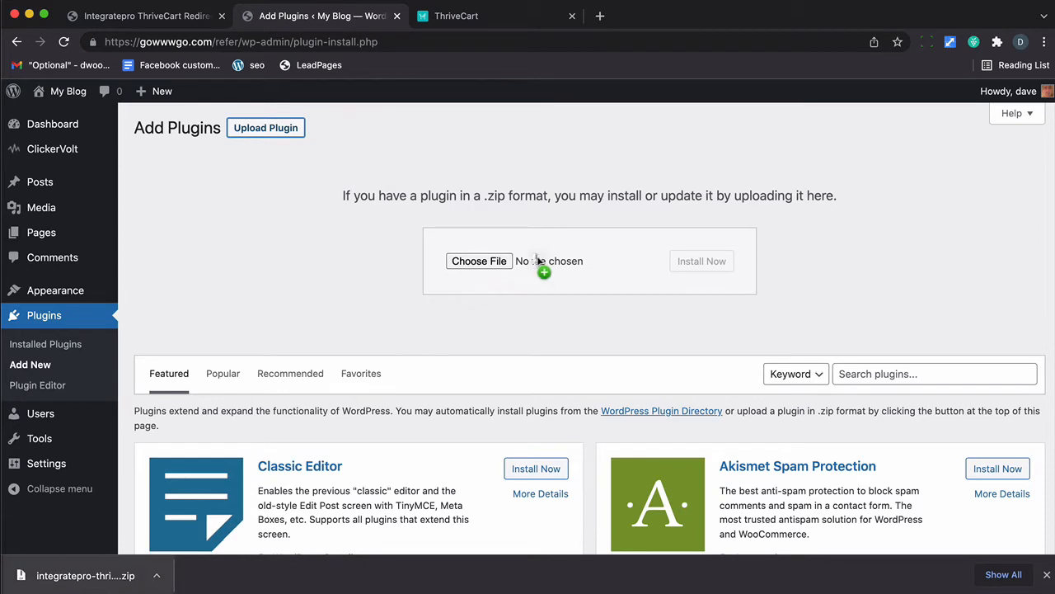
Step: Install the uploaded IntegratePro ThriveCart Redirect 1.0.0 zip and activate the plugin
{"action": "left_click", "coordinate": [719, 261]}
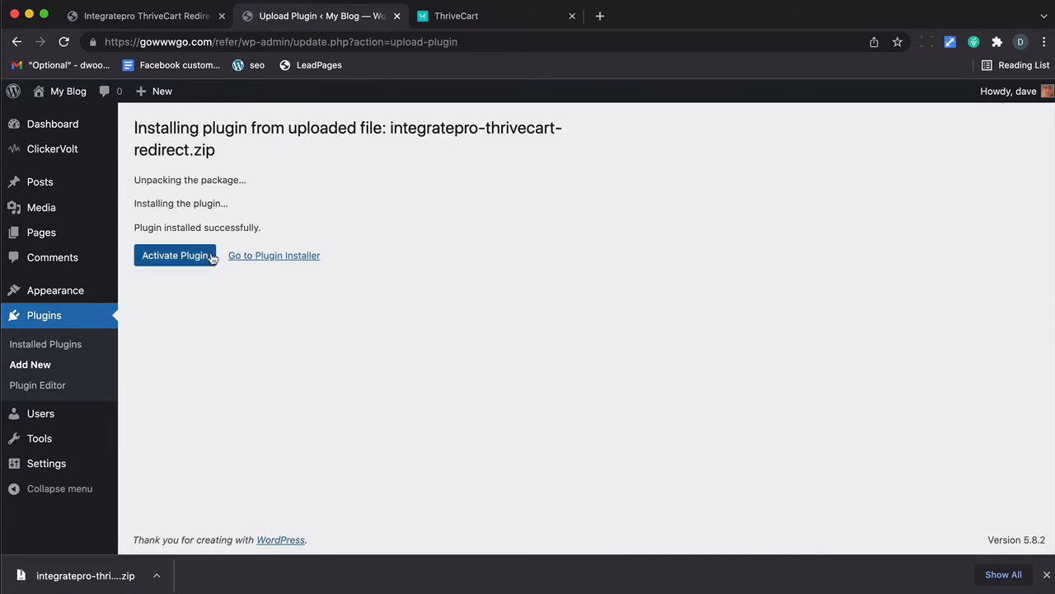
{"action": "left_click", "coordinate": [212, 257]}
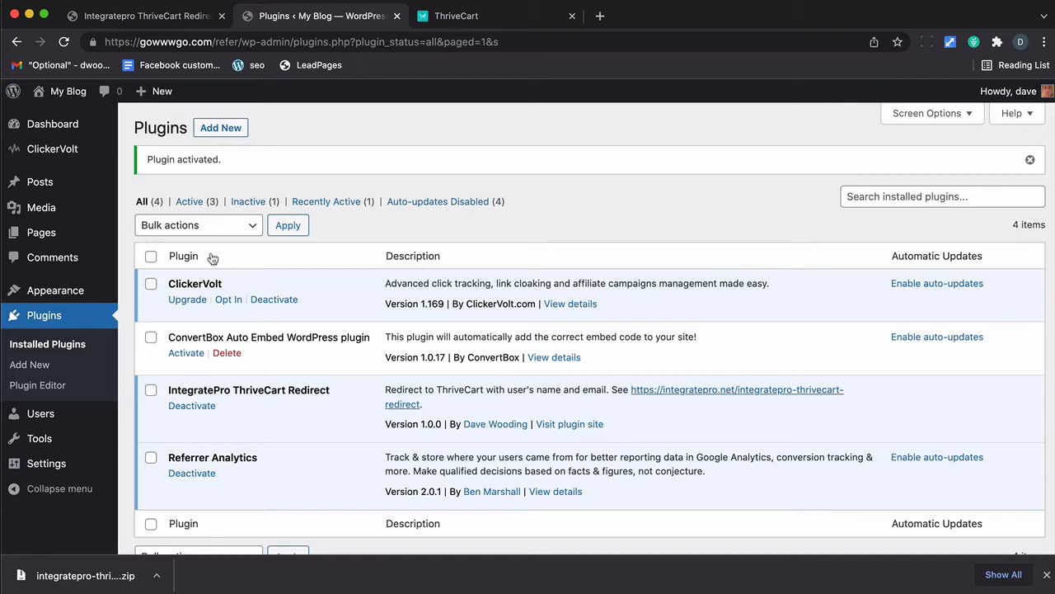
{"action": "left_click", "coordinate": [142, 16]}
{"action": "left_click", "coordinate": [305, 145]}
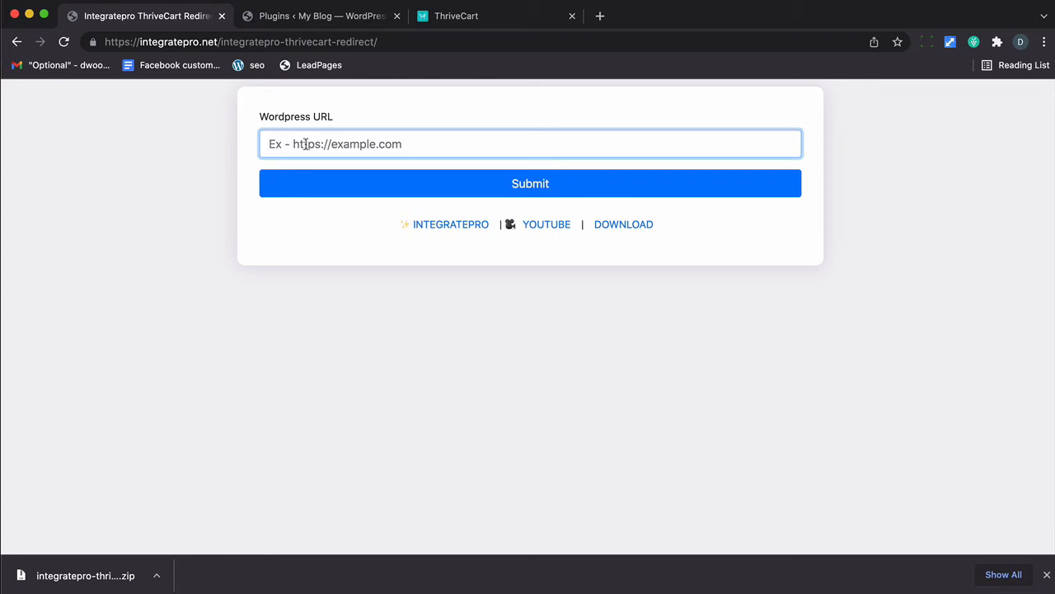
{"action": "type", "text": "https://gowwwgo.com/refer"}
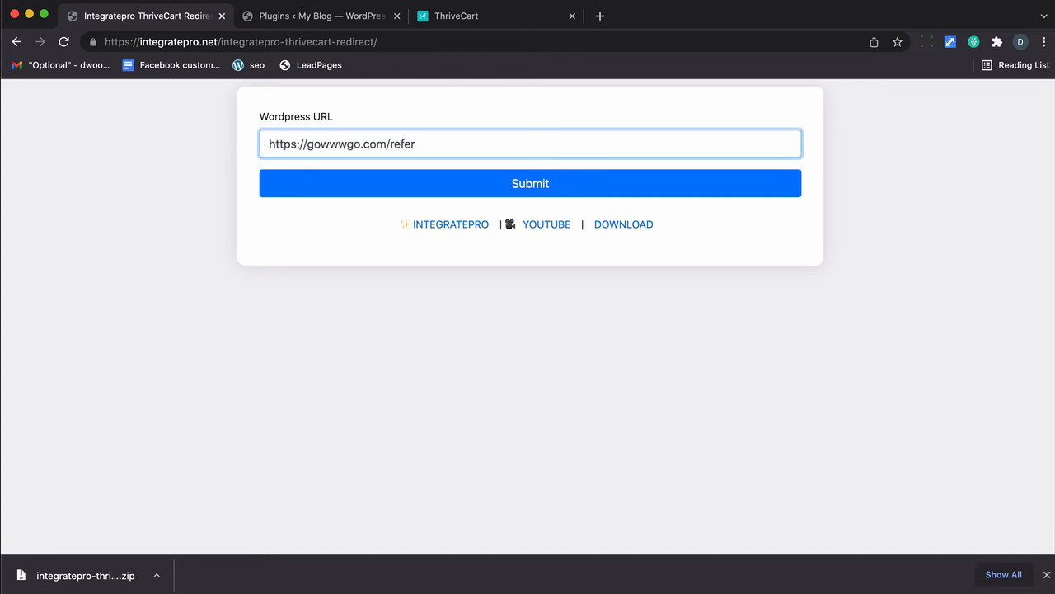
{"action": "left_click", "coordinate": [439, 179]}
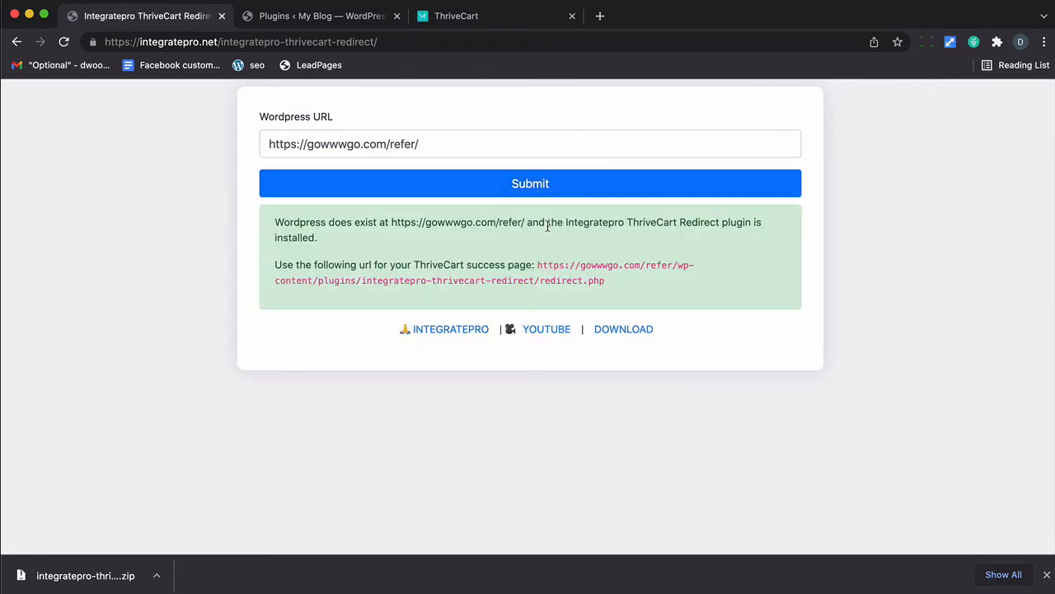
{"action": "left_click_drag", "start_coordinate": [614, 286], "coordinate": [542, 262]}
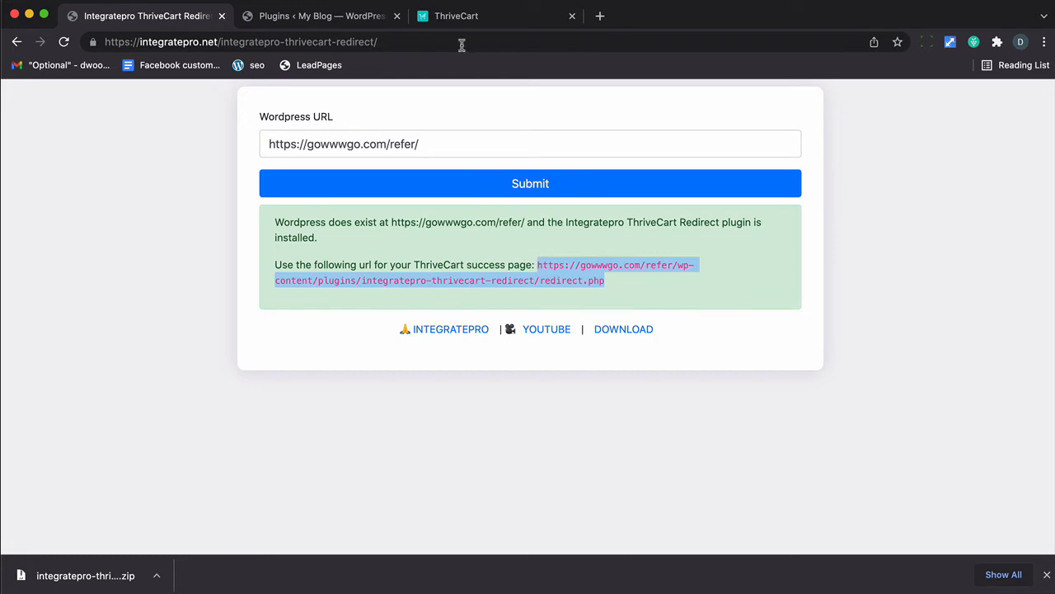
{"action": "left_click", "coordinate": [460, 17]}
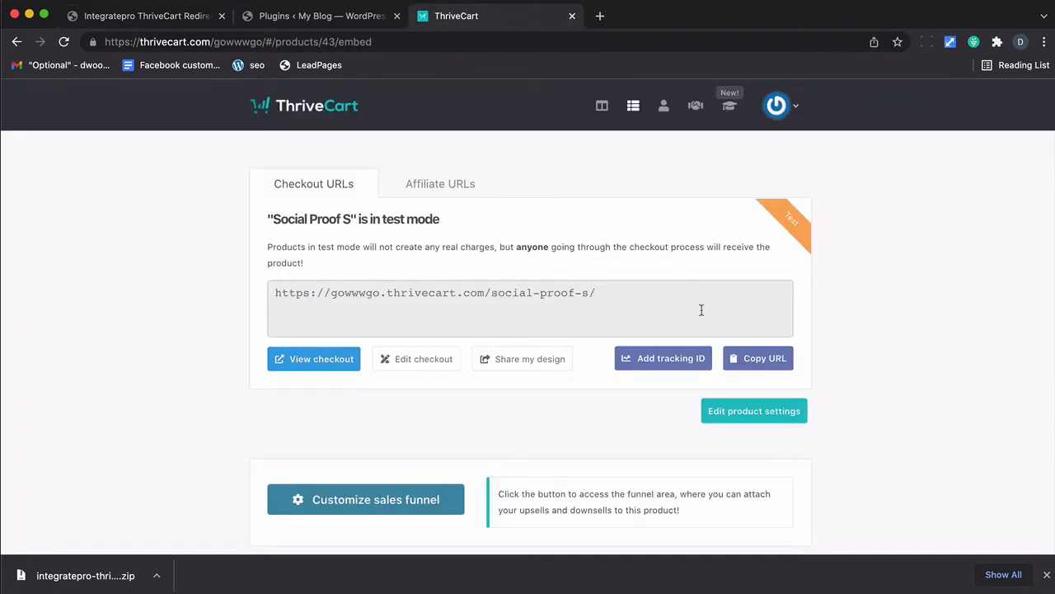
Step: Set Social Proof S fulfillment to 'Send them to a URL' with the copied redirect.php Success URL
{"action": "left_click", "coordinate": [766, 415]}
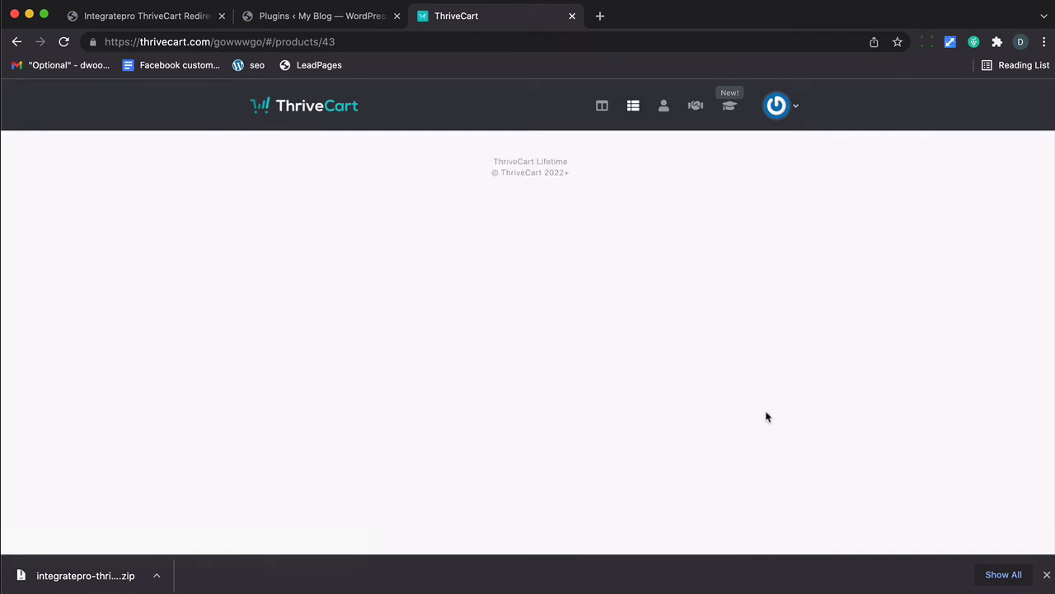
{"action": "left_click", "coordinate": [1046, 575]}
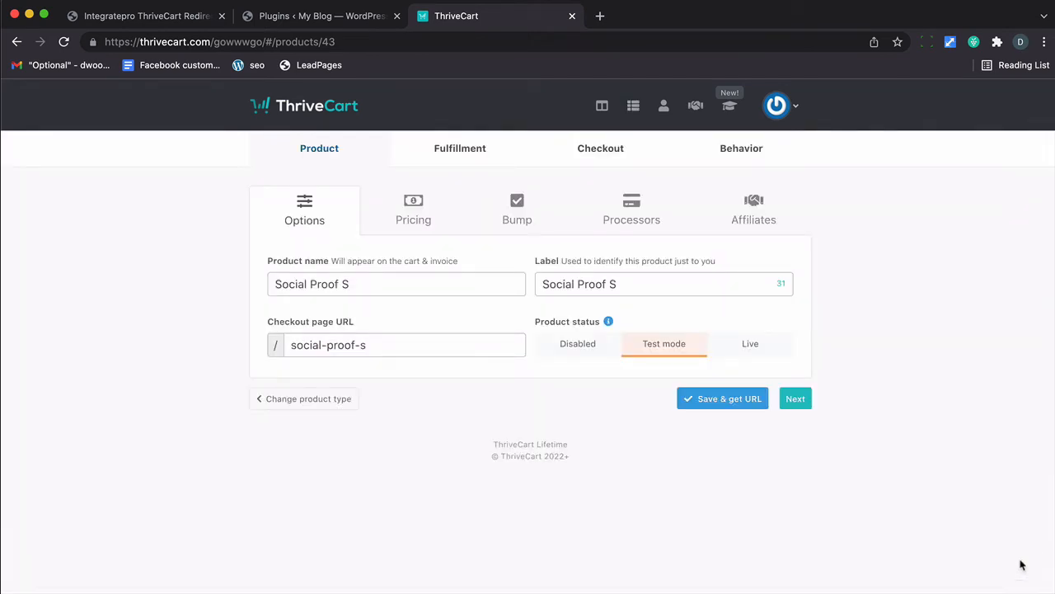
{"action": "left_click", "coordinate": [459, 151]}
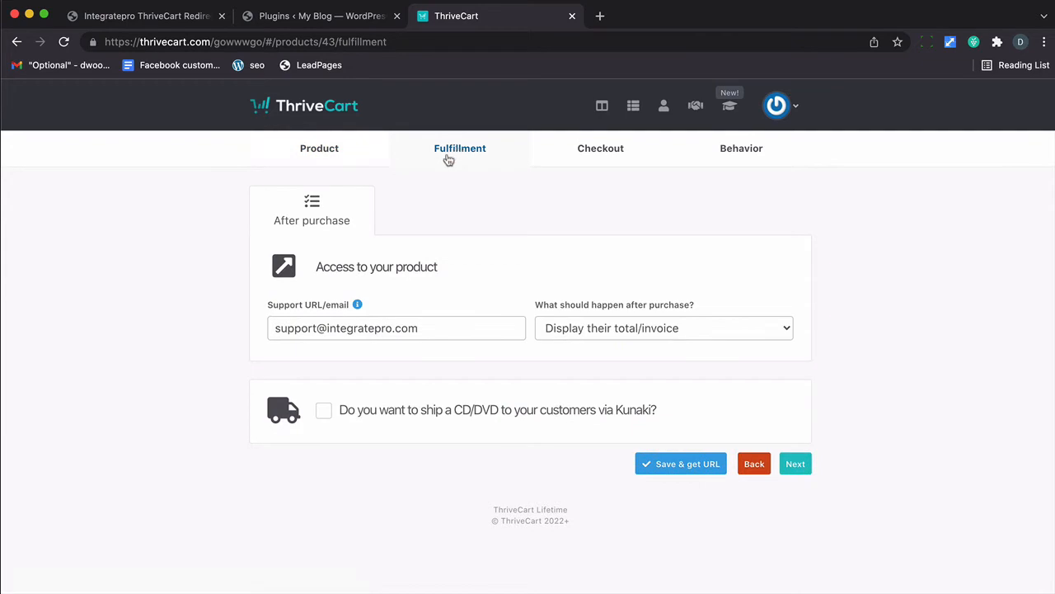
{"action": "left_click", "coordinate": [658, 332]}
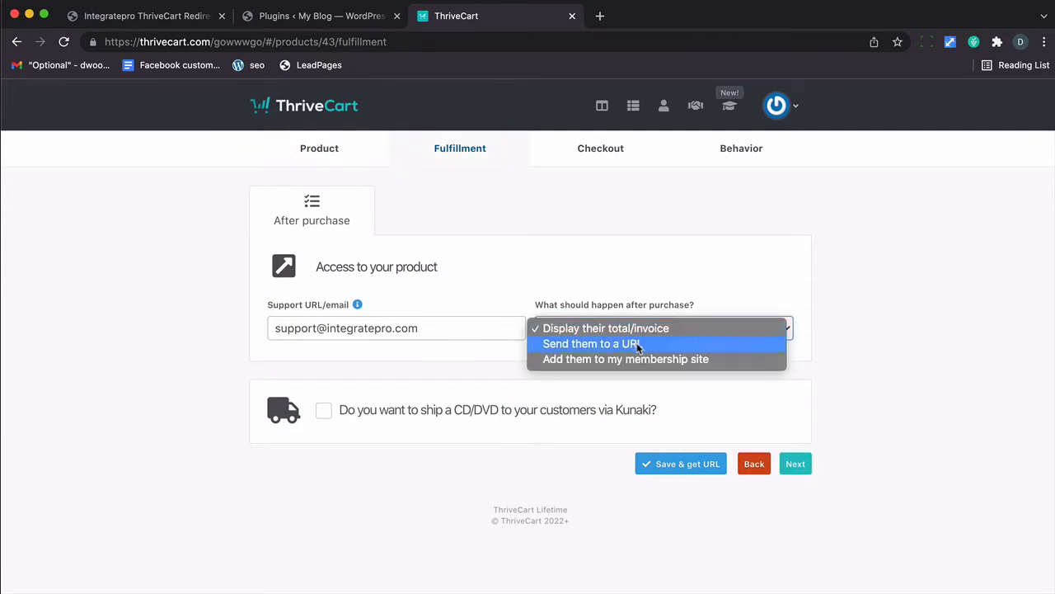
{"action": "left_click", "coordinate": [640, 343]}
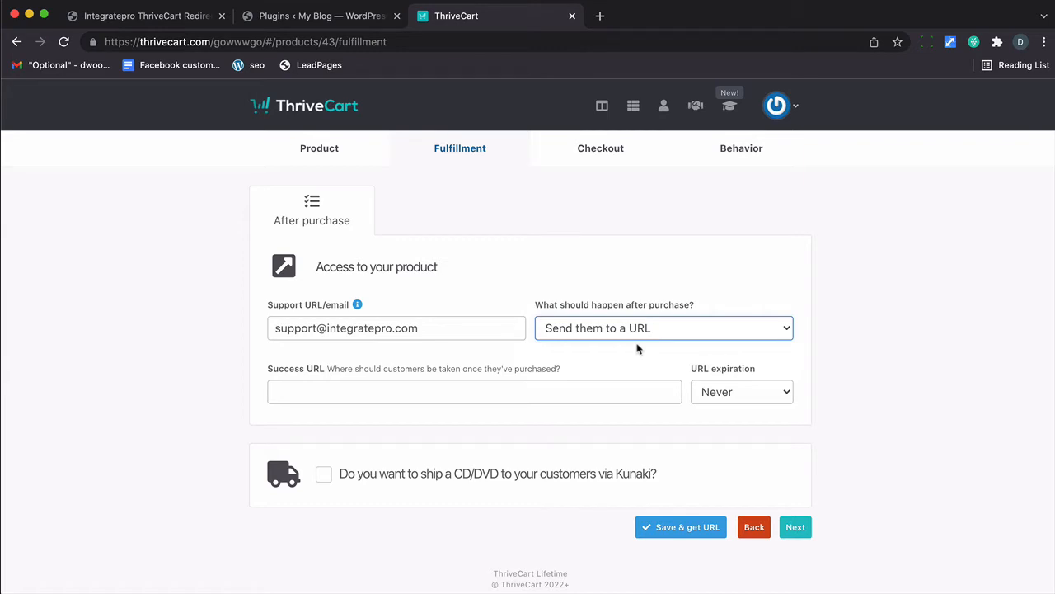
{"action": "left_click", "coordinate": [518, 394]}
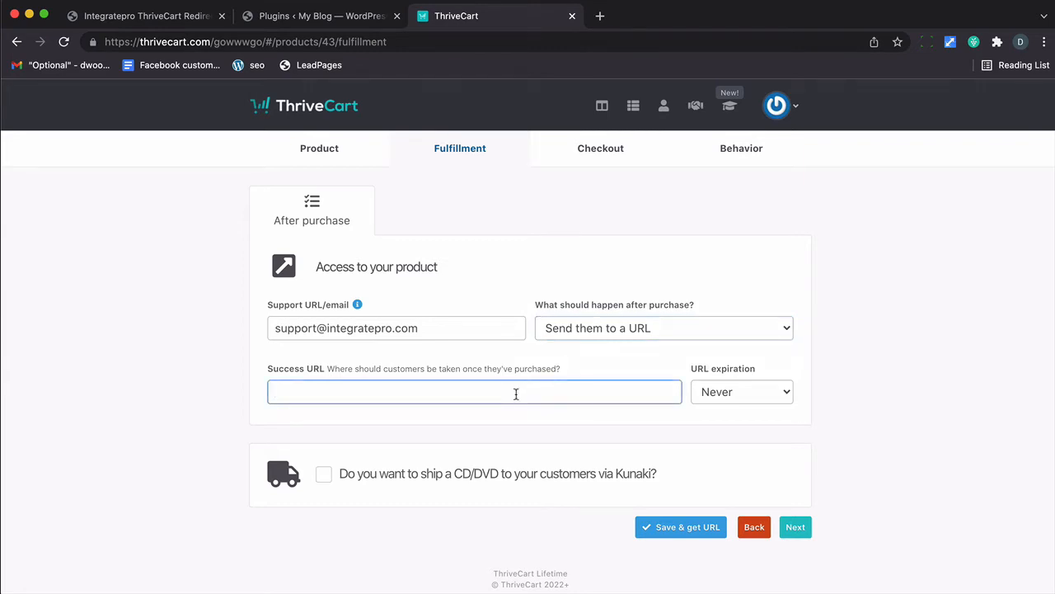
{"action": "key", "text": "super+v"}
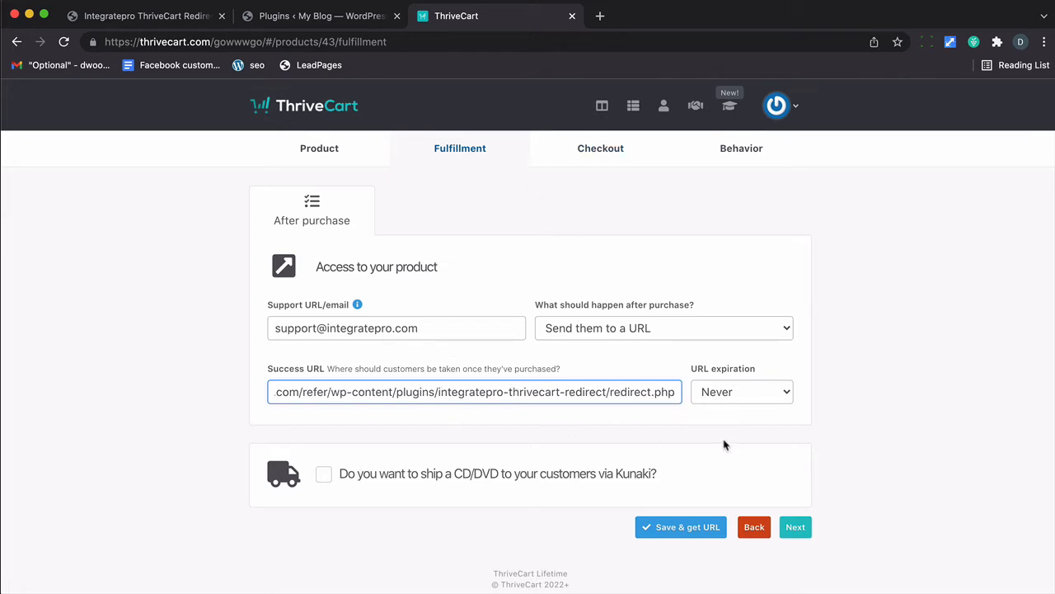
{"action": "left_click", "coordinate": [598, 155]}
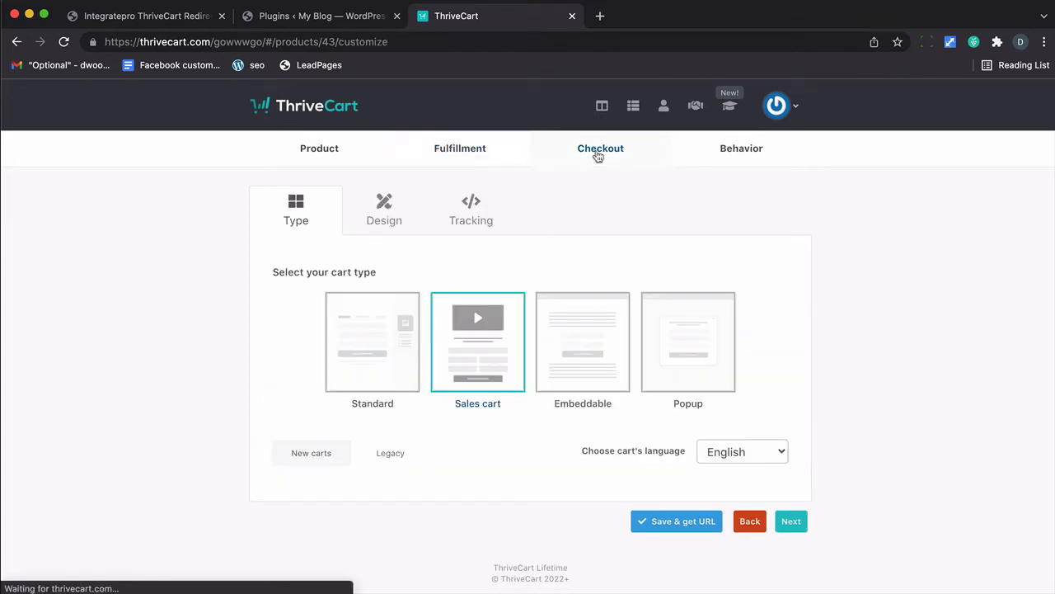
Step: In the checkout design editor, set the success page to 'Redirect to your custom page' and save
{"action": "left_click", "coordinate": [385, 216]}
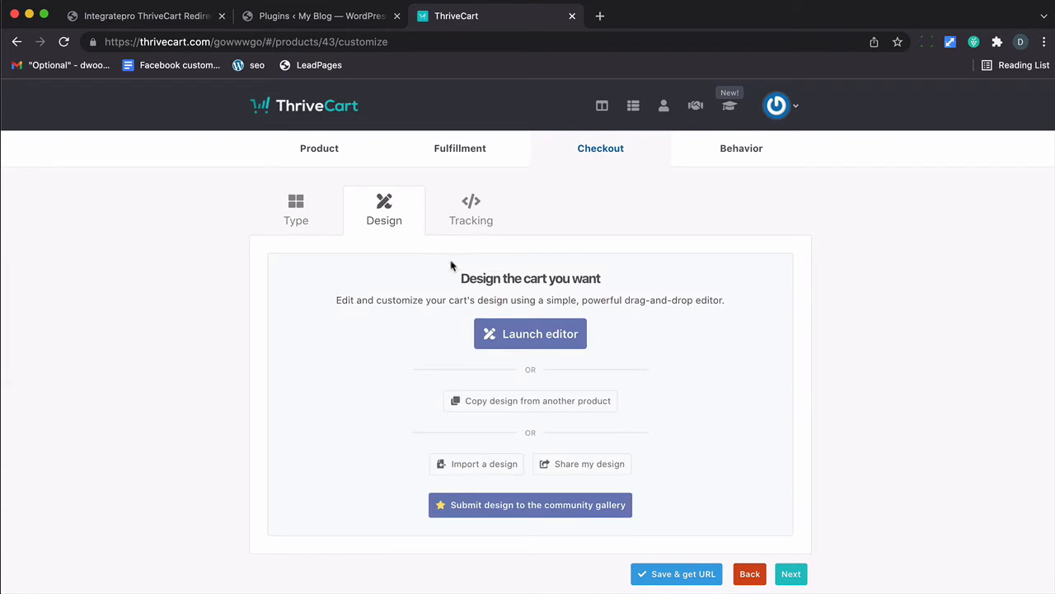
{"action": "left_click", "coordinate": [525, 330]}
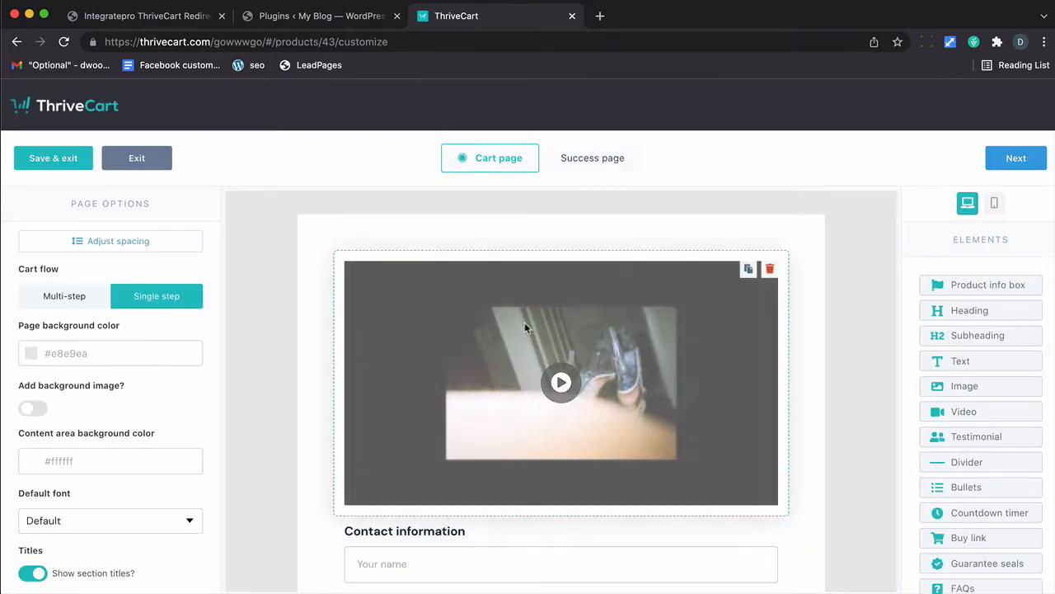
{"action": "scroll", "coordinate": [471, 376], "scroll_direction": "down", "scroll_amount": 1}
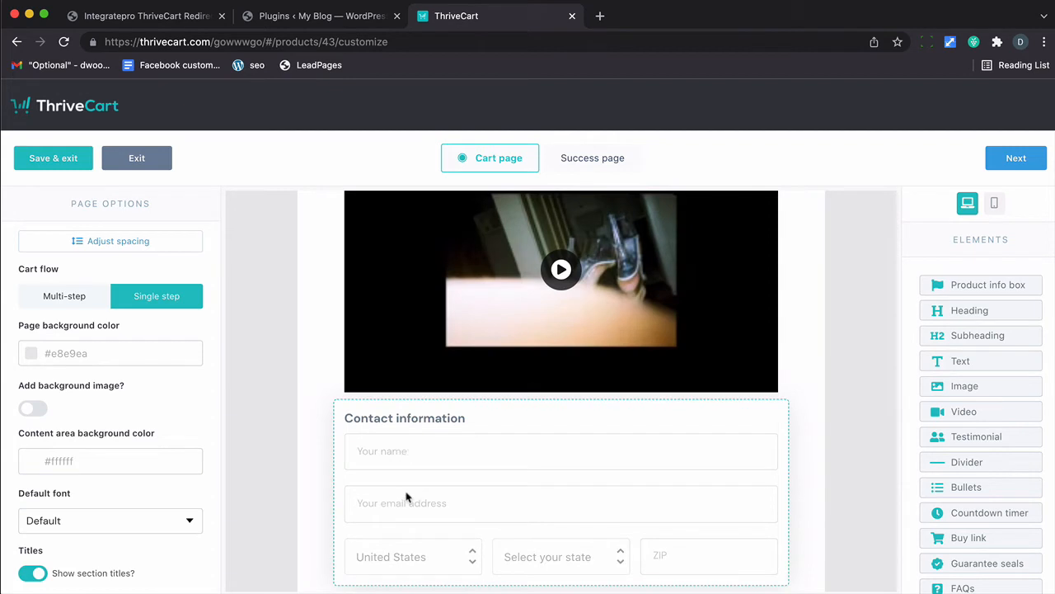
{"action": "left_click", "coordinate": [581, 157]}
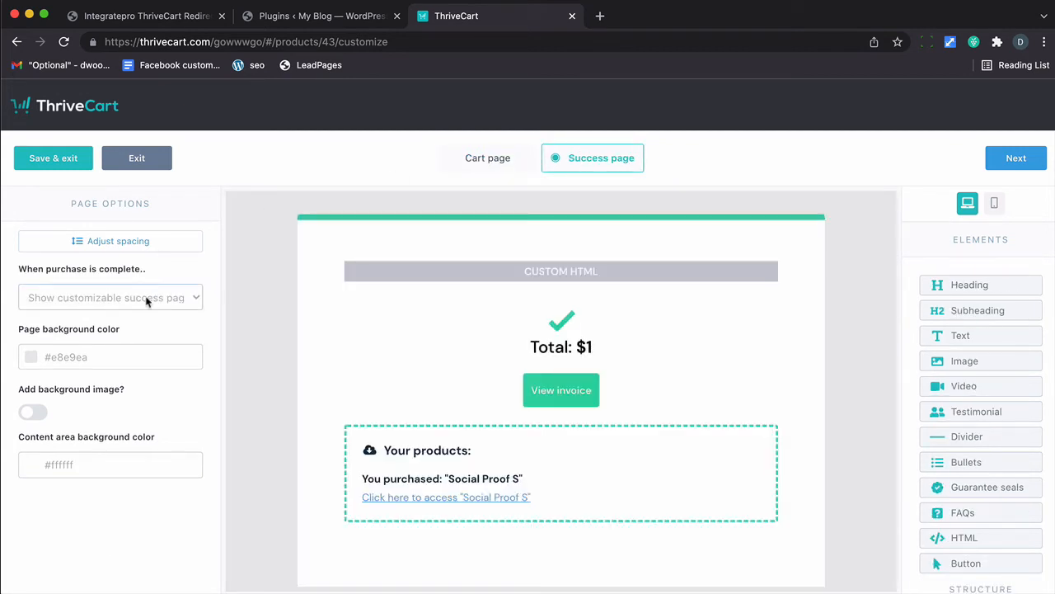
{"action": "left_click", "coordinate": [146, 302]}
{"action": "left_click", "coordinate": [136, 311]}
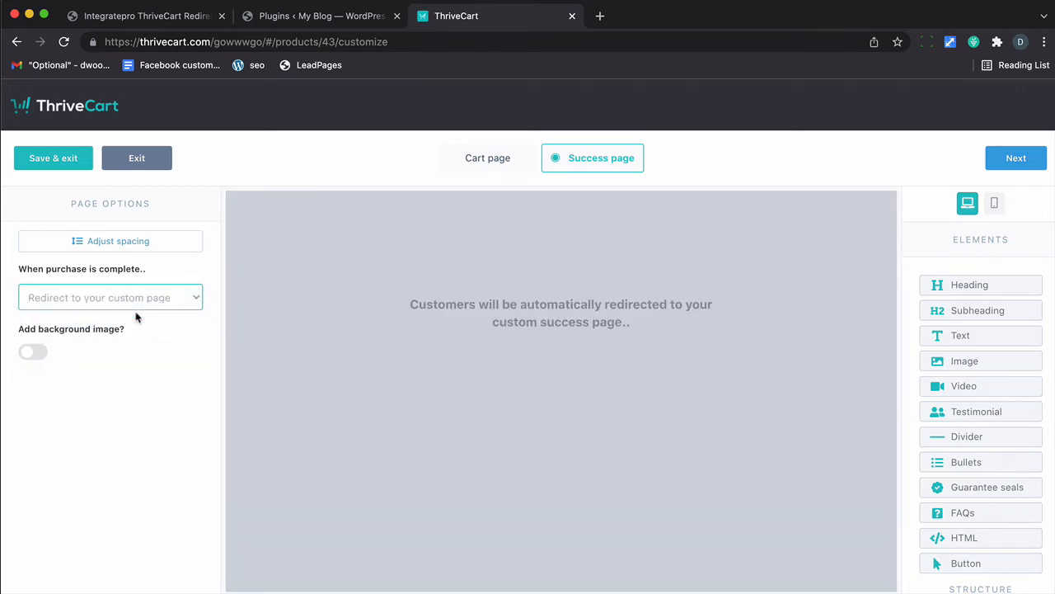
{"action": "left_click", "coordinate": [75, 164]}
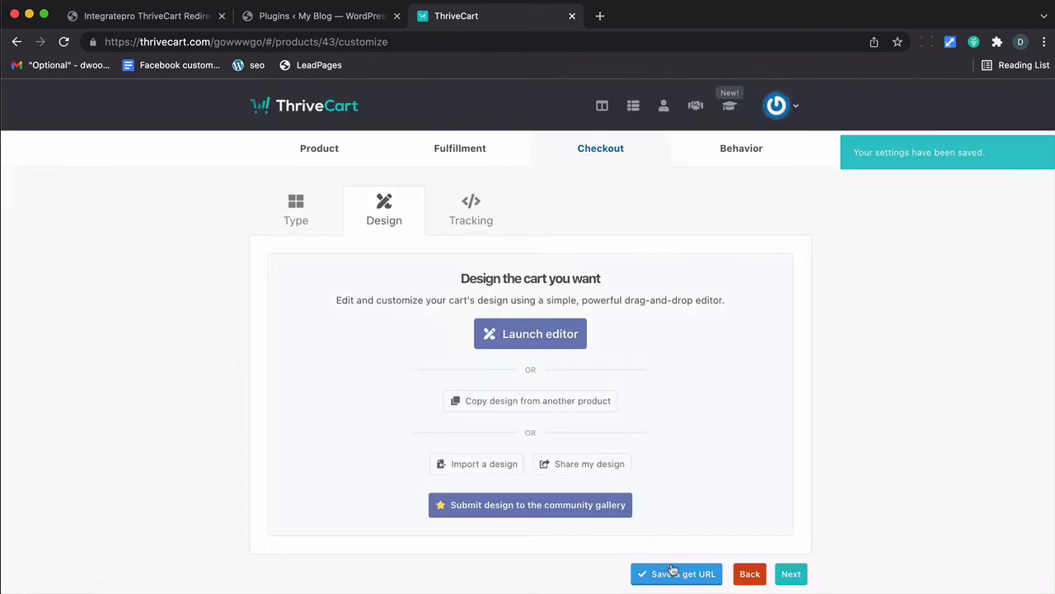
Step: Save the Social Proof S product and copy its checkout URL
{"action": "left_click", "coordinate": [672, 570]}
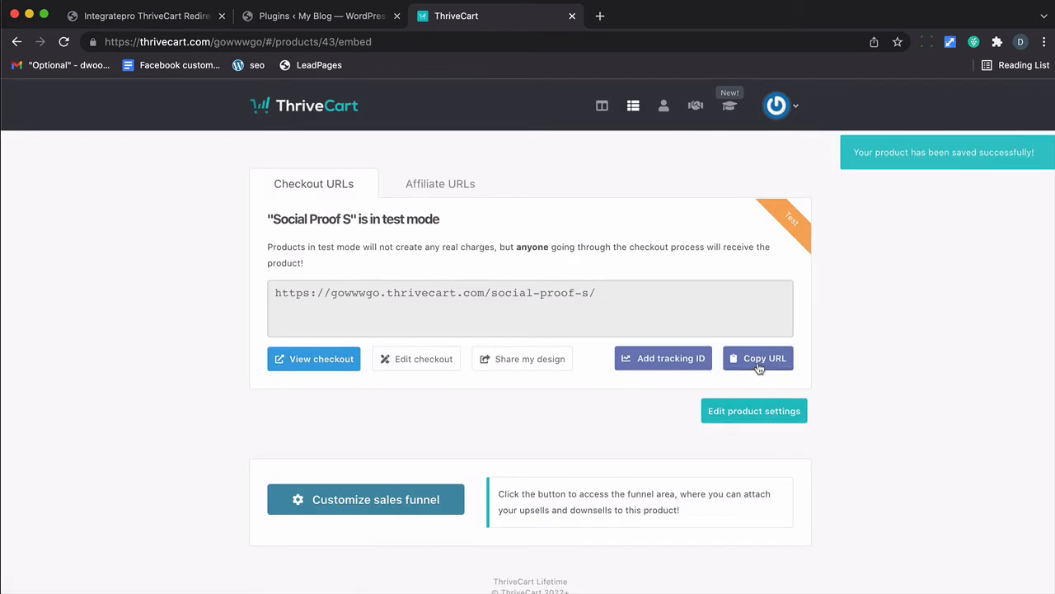
{"action": "left_click", "coordinate": [759, 364]}
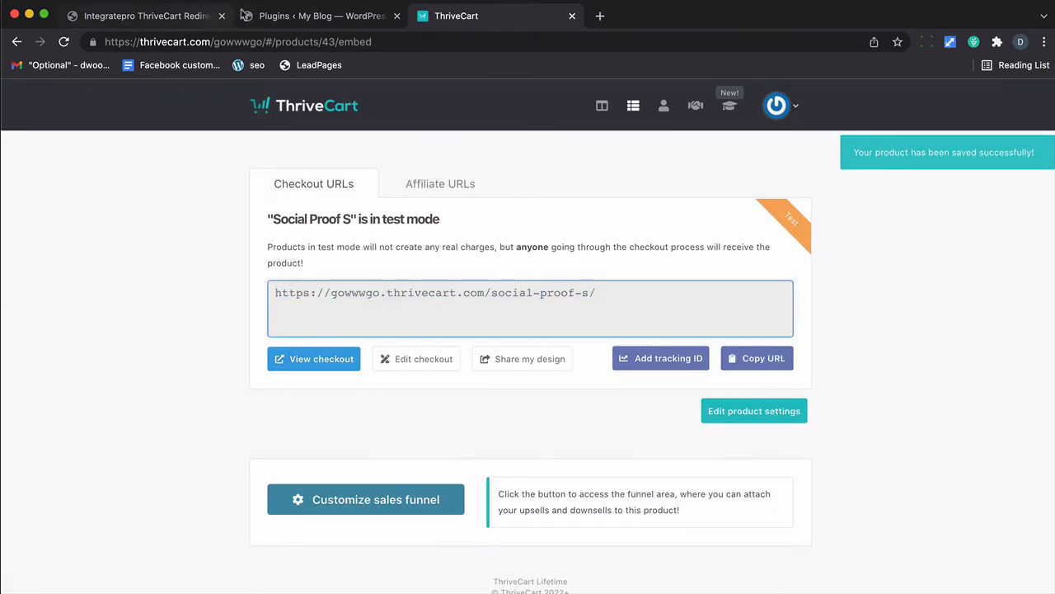
{"action": "left_click", "coordinate": [292, 16]}
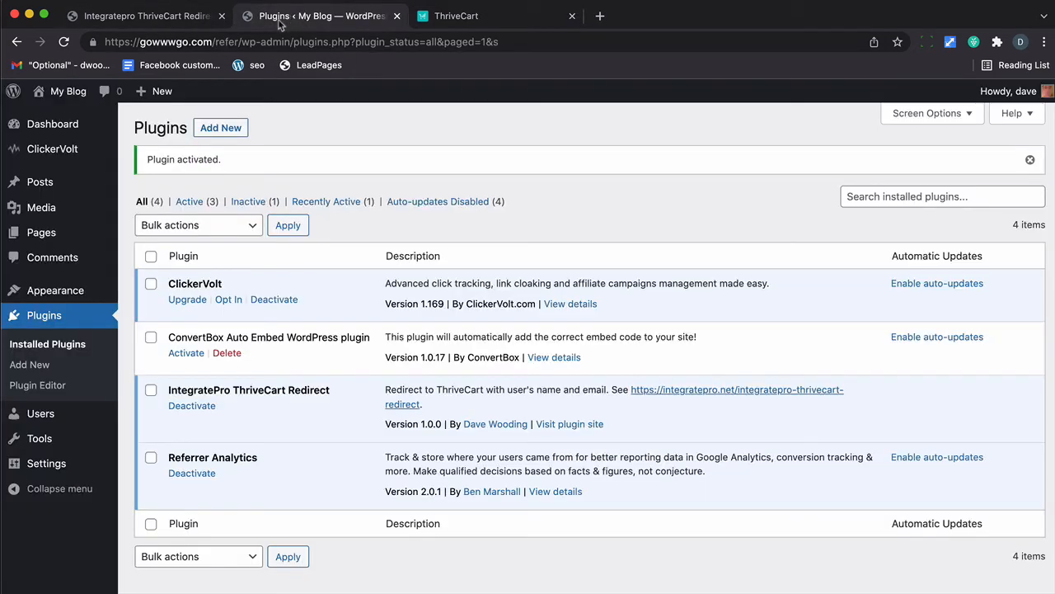
{"action": "mouse_move", "coordinate": [56, 228]}
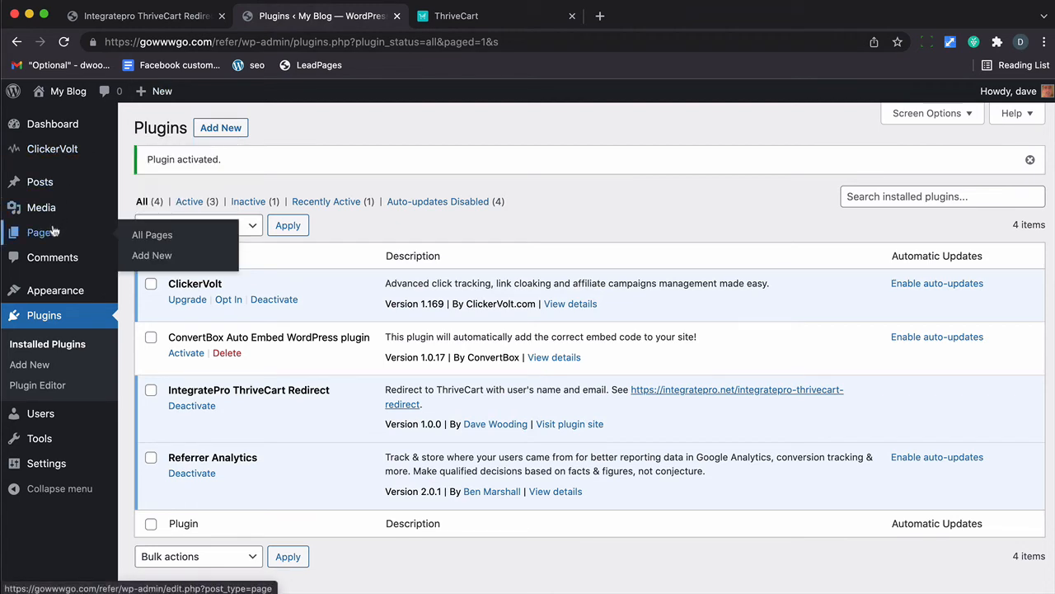
Step: Add ?utm_content=blog to the Sample Page's Social Proof S link, update the page, and view it
{"action": "left_click", "coordinate": [149, 236]}
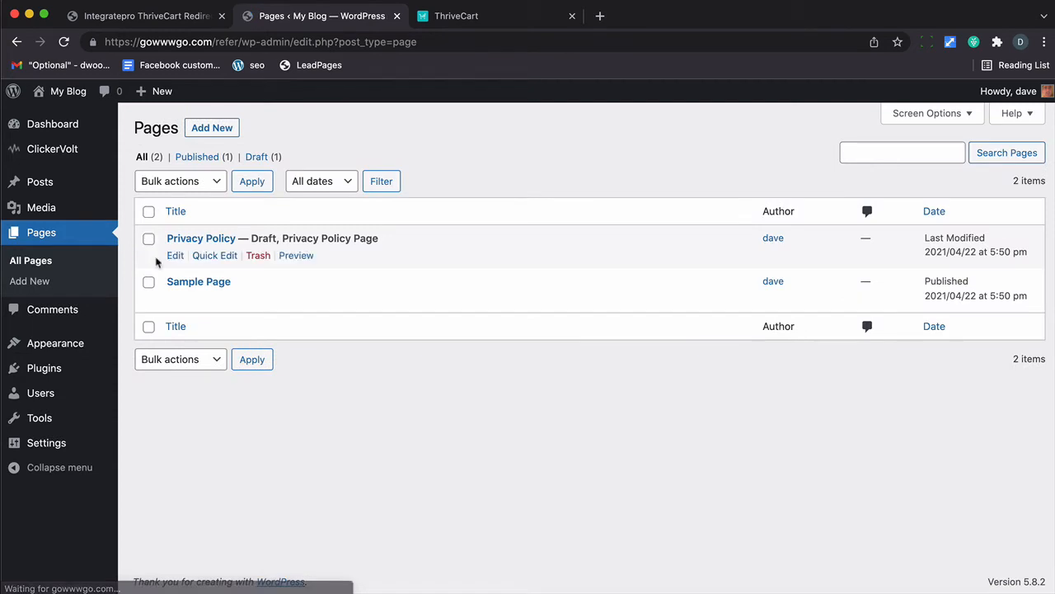
{"action": "left_click", "coordinate": [176, 300]}
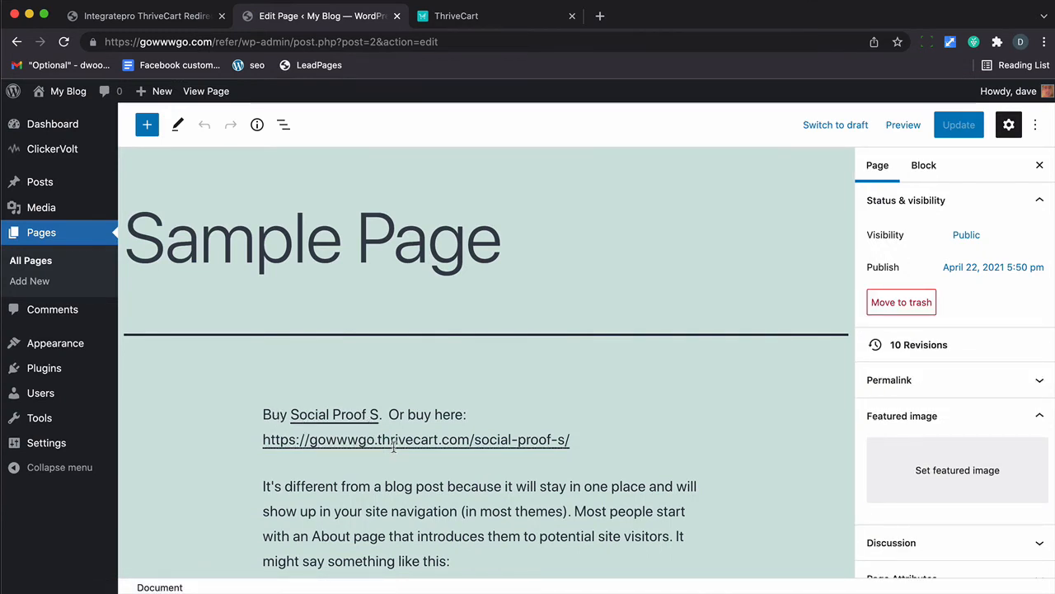
{"action": "left_click_drag", "start_coordinate": [380, 418], "coordinate": [293, 418]}
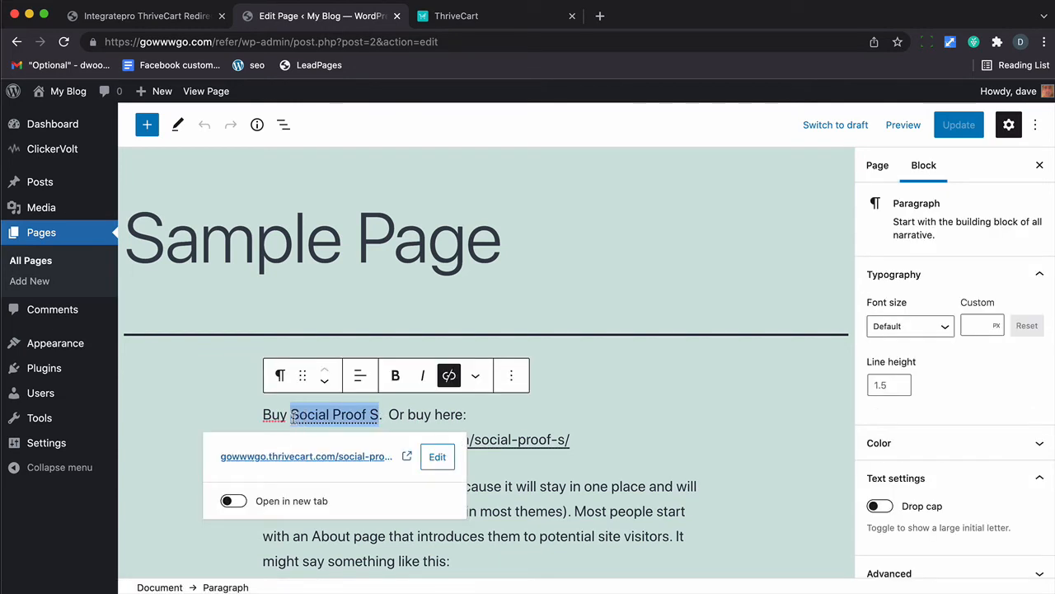
{"action": "left_click", "coordinate": [437, 458]}
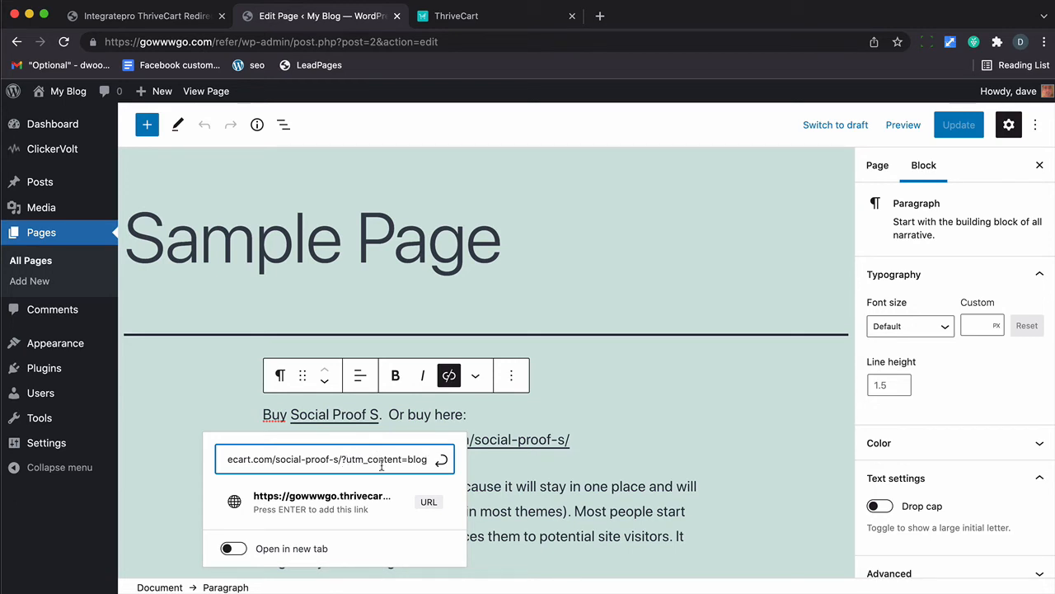
{"action": "left_click", "coordinate": [441, 460]}
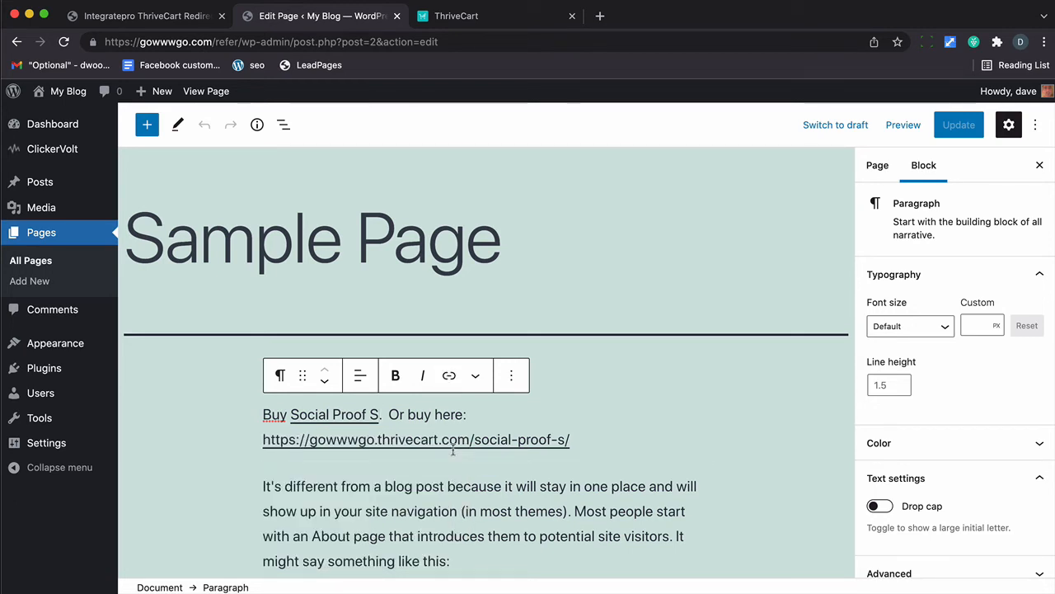
{"action": "left_click", "coordinate": [957, 124]}
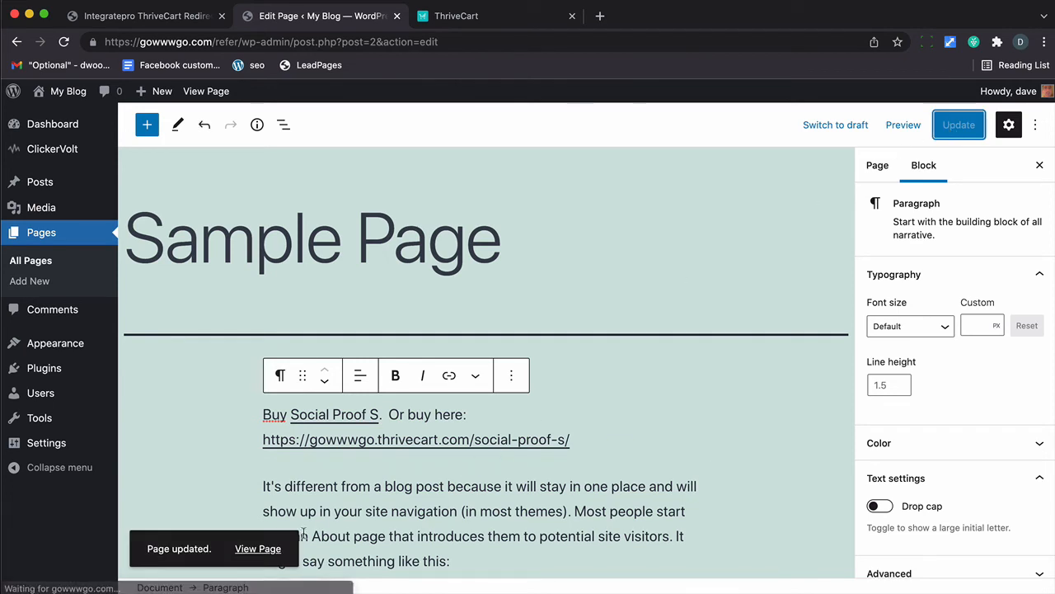
{"action": "left_click", "coordinate": [258, 549]}
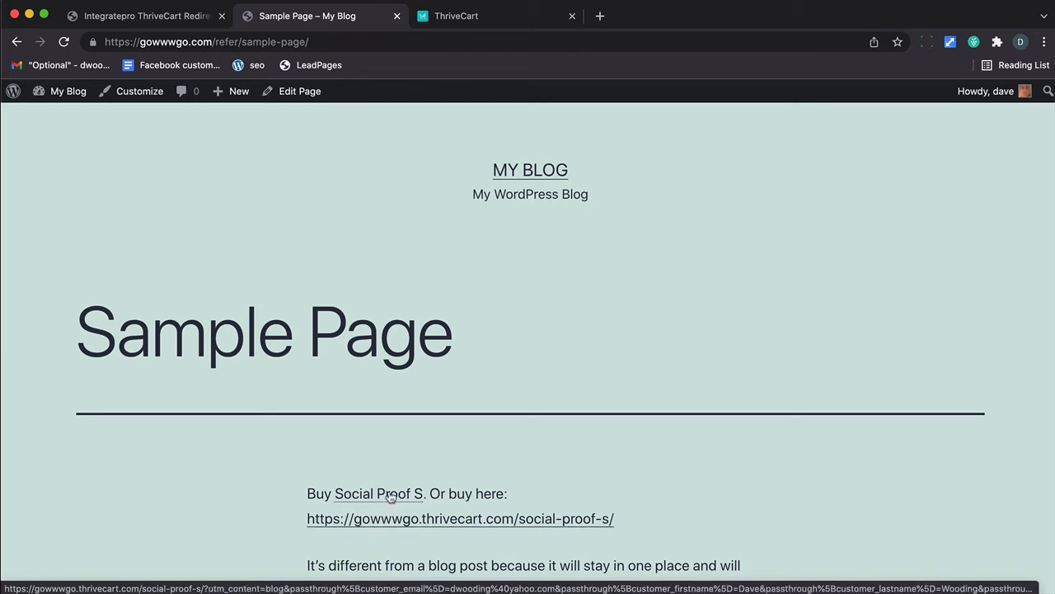
Step: Open the Sample Page's Social Proof S link in a new tab to show its checkout
{"action": "right_click", "coordinate": [389, 496]}
{"action": "left_click", "coordinate": [474, 452]}
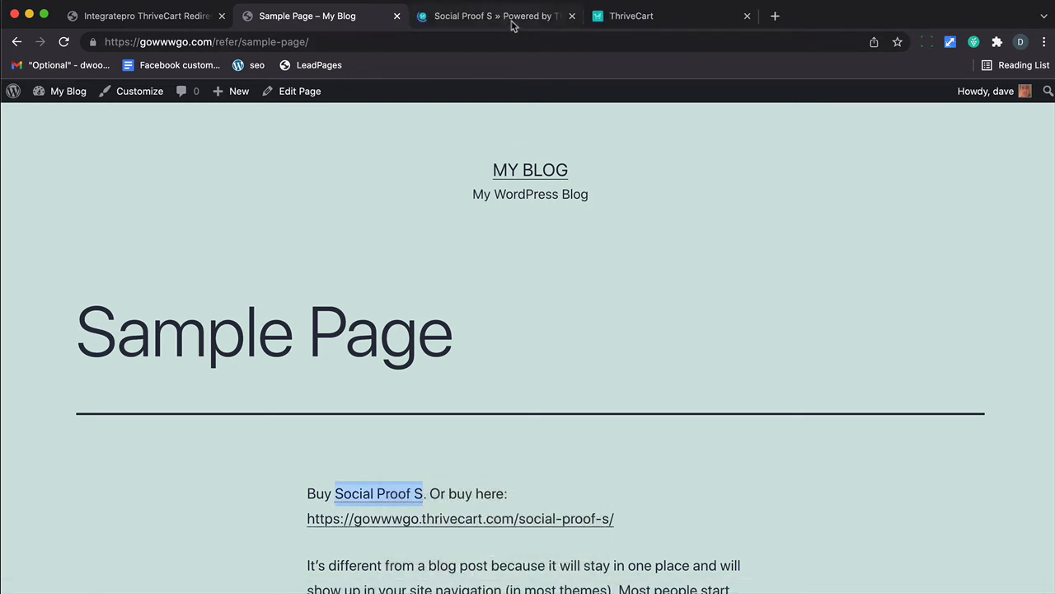
{"action": "left_click", "coordinate": [512, 19]}
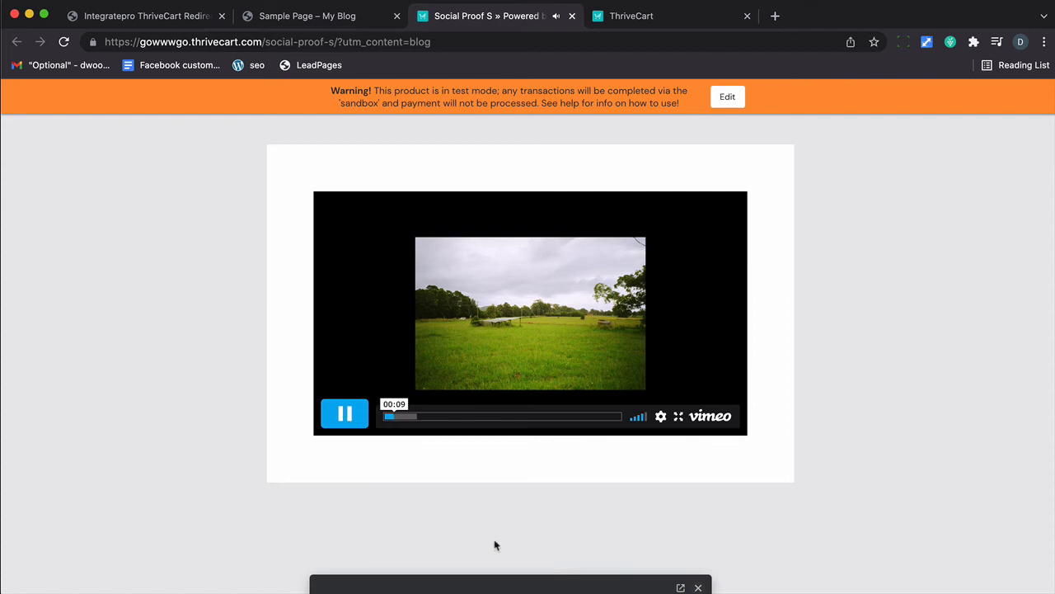
Step: Check the checkout's prefilled name and email fields, then close it and return to ThriveCart
{"action": "left_click", "coordinate": [697, 587]}
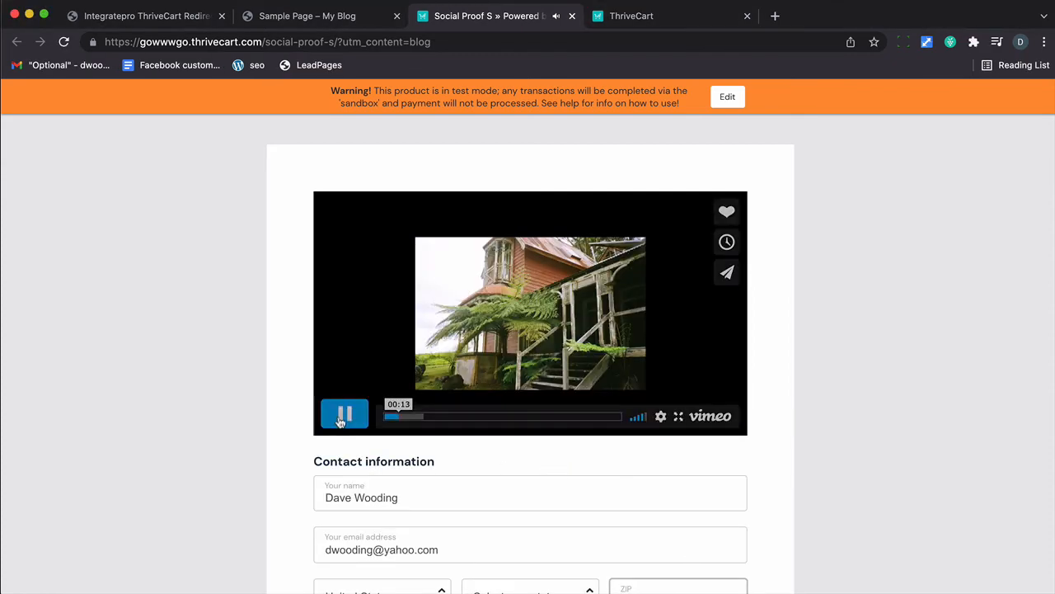
{"action": "left_click", "coordinate": [344, 414]}
{"action": "scroll", "coordinate": [359, 423], "scroll_direction": "down", "scroll_amount": 2}
{"action": "scroll", "coordinate": [359, 423], "scroll_direction": "down", "scroll_amount": 3}
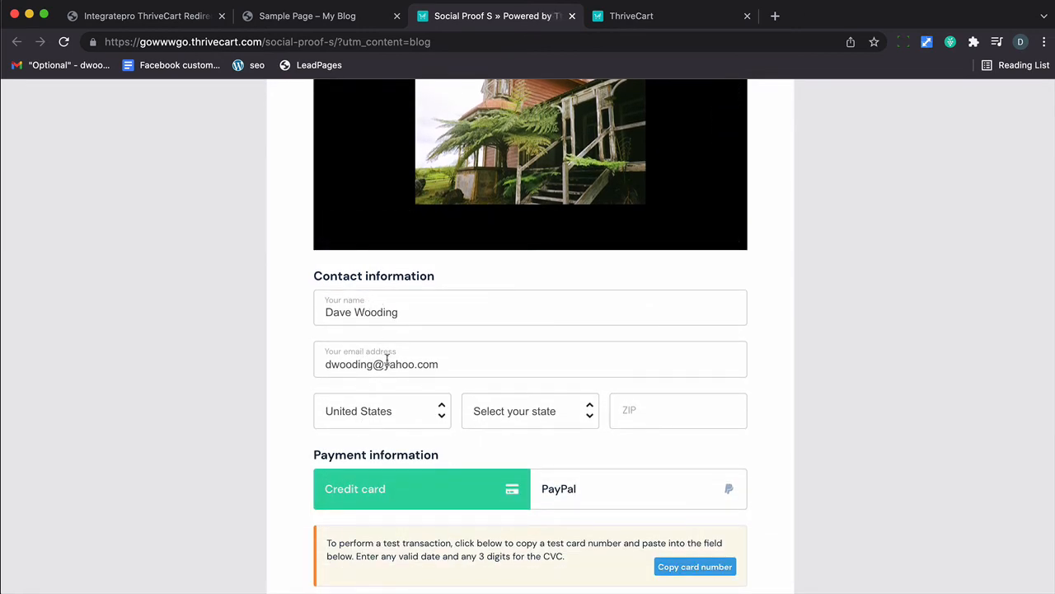
{"action": "left_click", "coordinate": [572, 17]}
{"action": "left_click", "coordinate": [531, 23]}
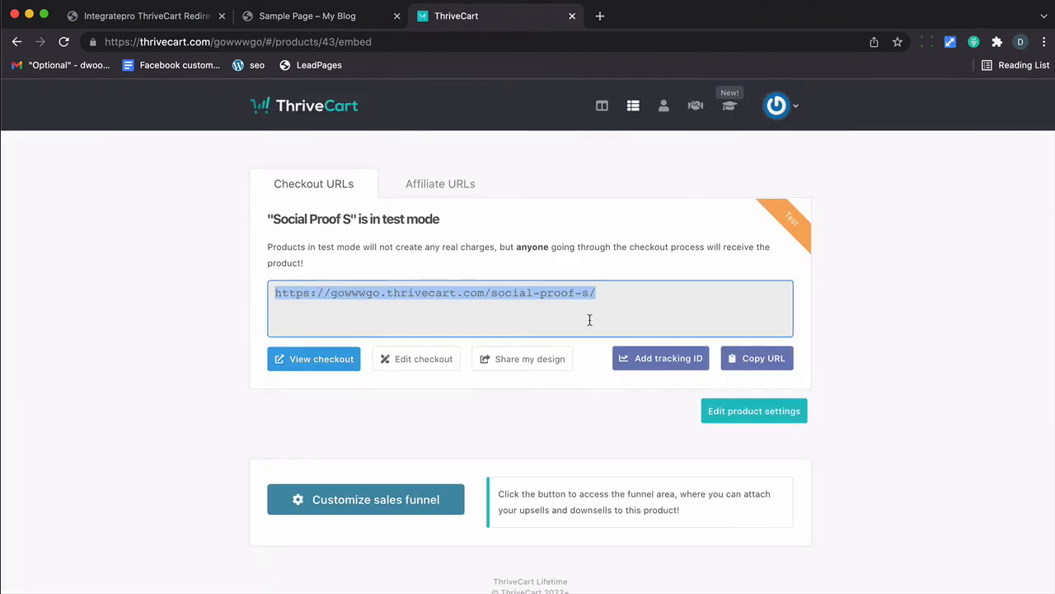
Step: Set the checkout's Customer name to 'Enabled (first + last name)', then save the design and product
{"action": "left_click", "coordinate": [428, 371]}
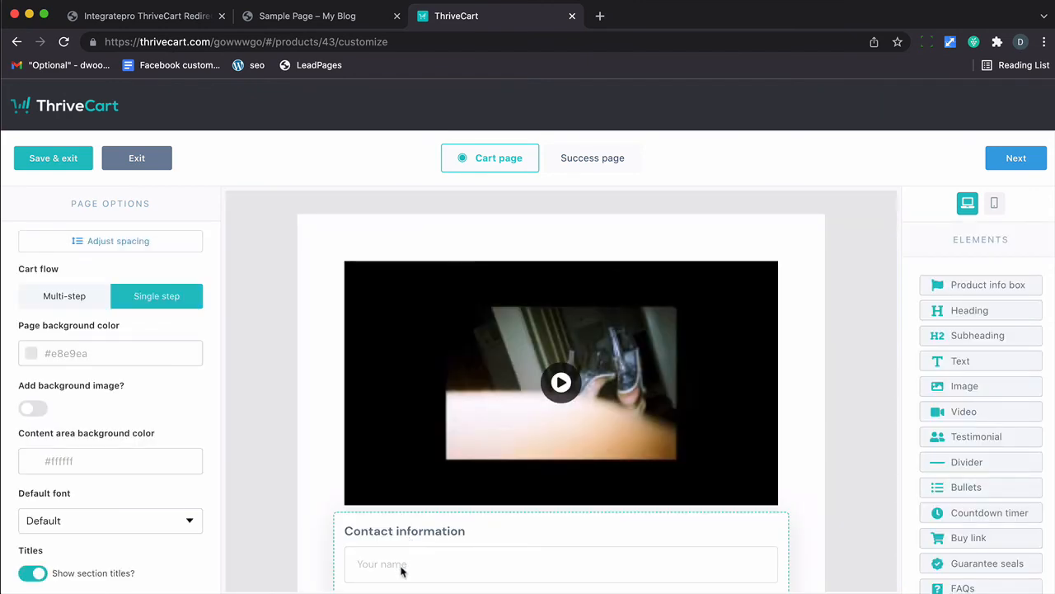
{"action": "left_click", "coordinate": [402, 569]}
{"action": "left_click", "coordinate": [139, 387]}
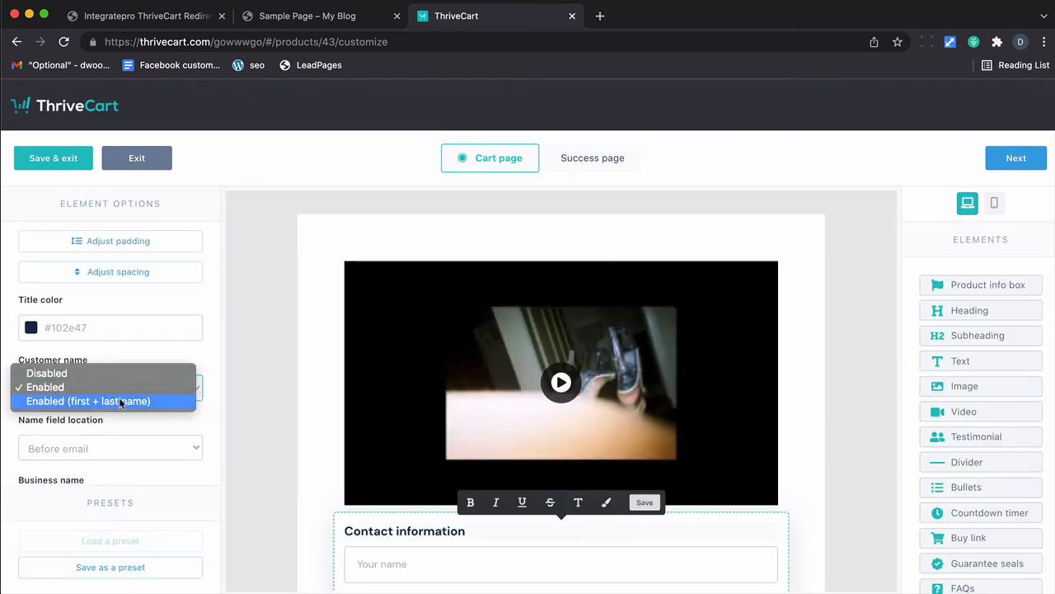
{"action": "left_click", "coordinate": [119, 401]}
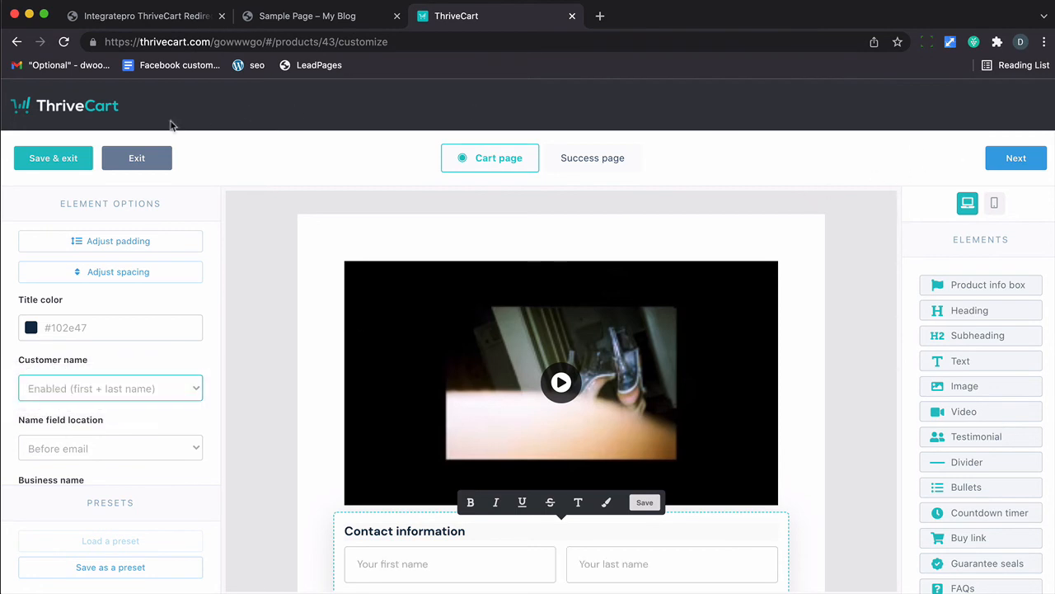
{"action": "left_click", "coordinate": [58, 157]}
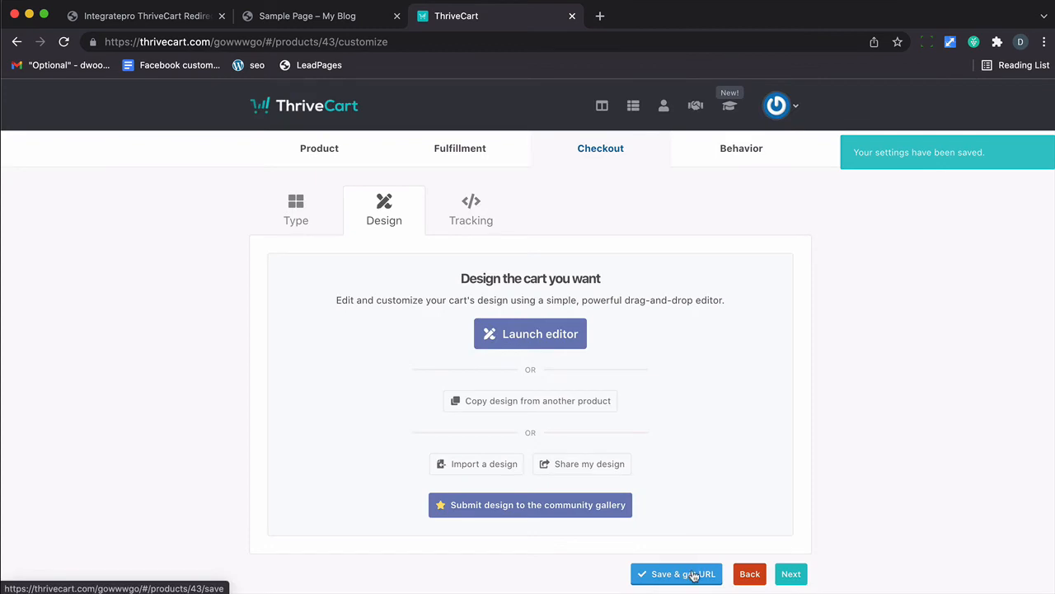
{"action": "left_click", "coordinate": [693, 575]}
{"action": "left_click", "coordinate": [339, 25]}
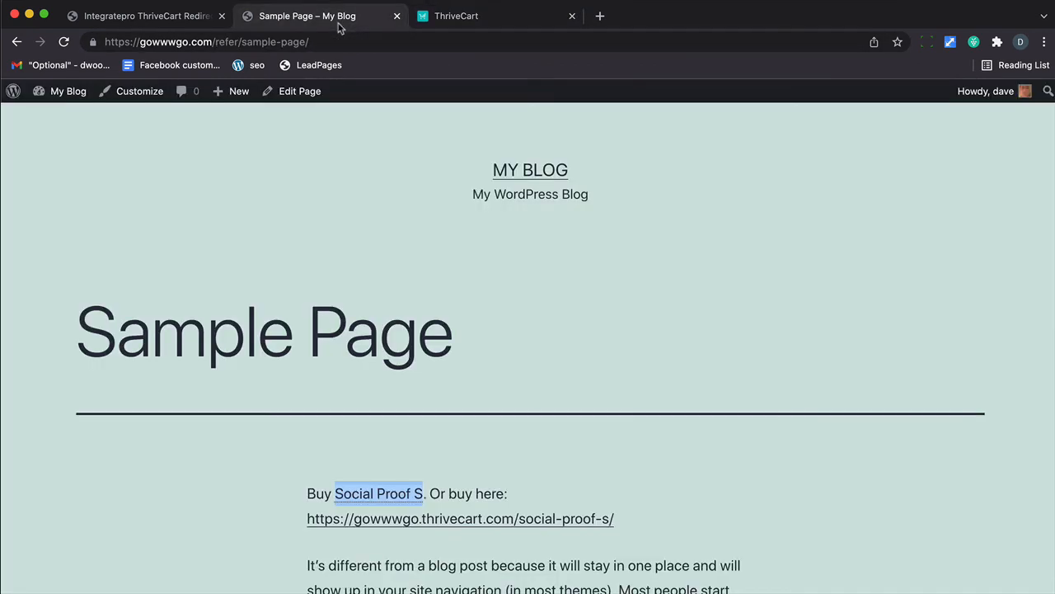
Step: Reopen the Sample Page's checkout link in a new tab and pause the checkout video
{"action": "left_click", "coordinate": [367, 517]}
{"action": "right_click", "coordinate": [367, 517]}
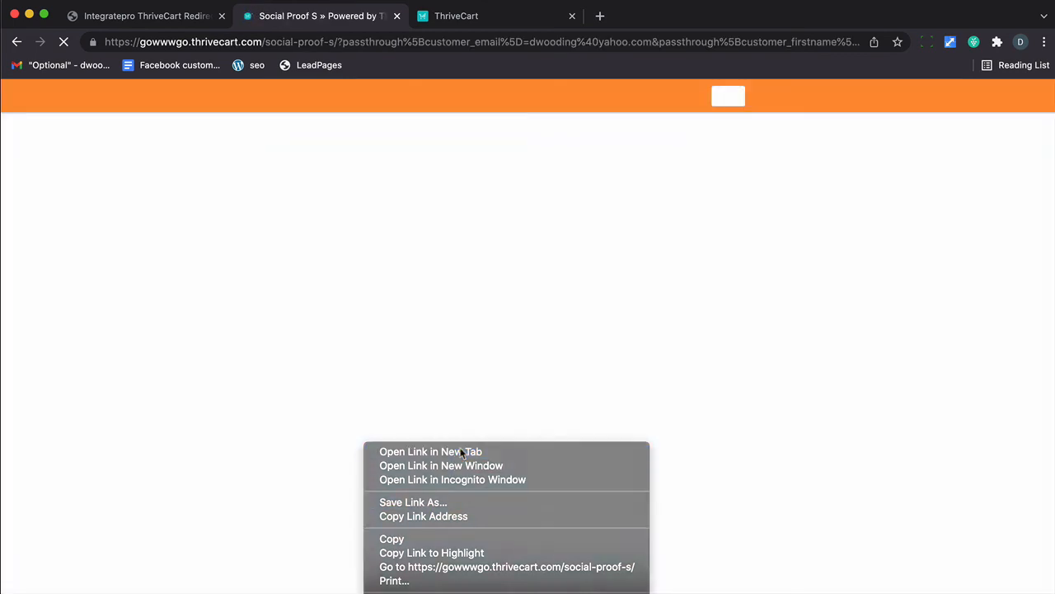
{"action": "left_click", "coordinate": [456, 454]}
{"action": "left_click", "coordinate": [451, 24]}
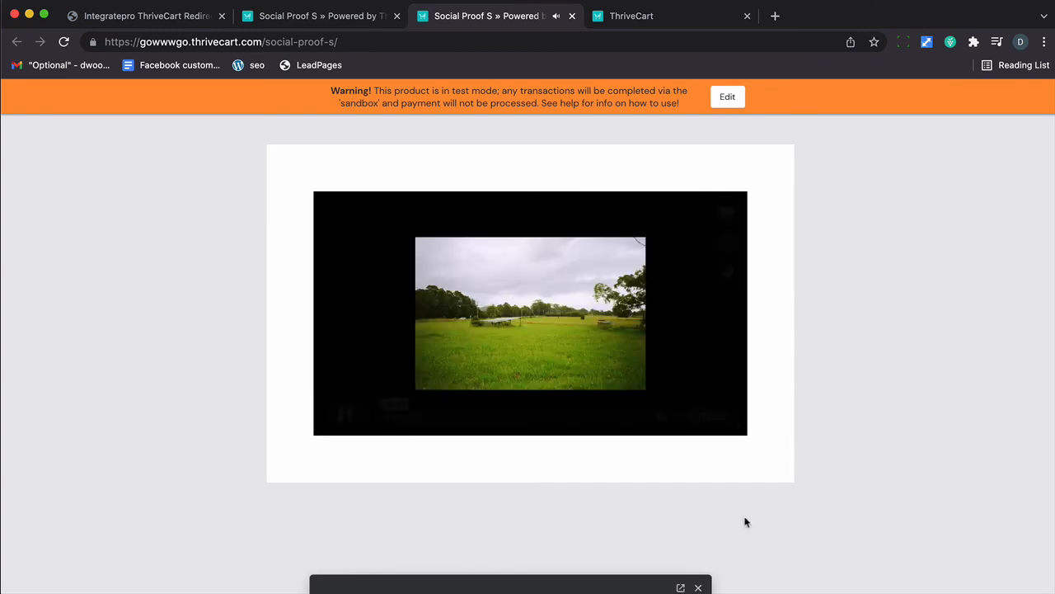
{"action": "left_click", "coordinate": [340, 419]}
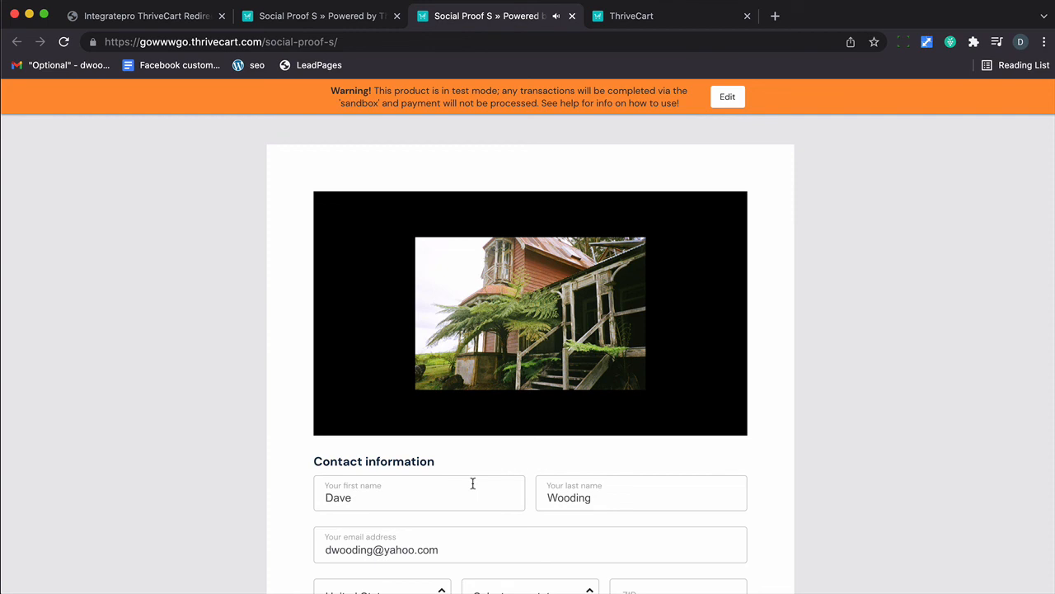
Step: Enter ZIP 83702, state Idaho, the test card with expiry 04/24 and CVC 242, and complete the order
{"action": "scroll", "coordinate": [472, 483], "scroll_direction": "down", "scroll_amount": 5}
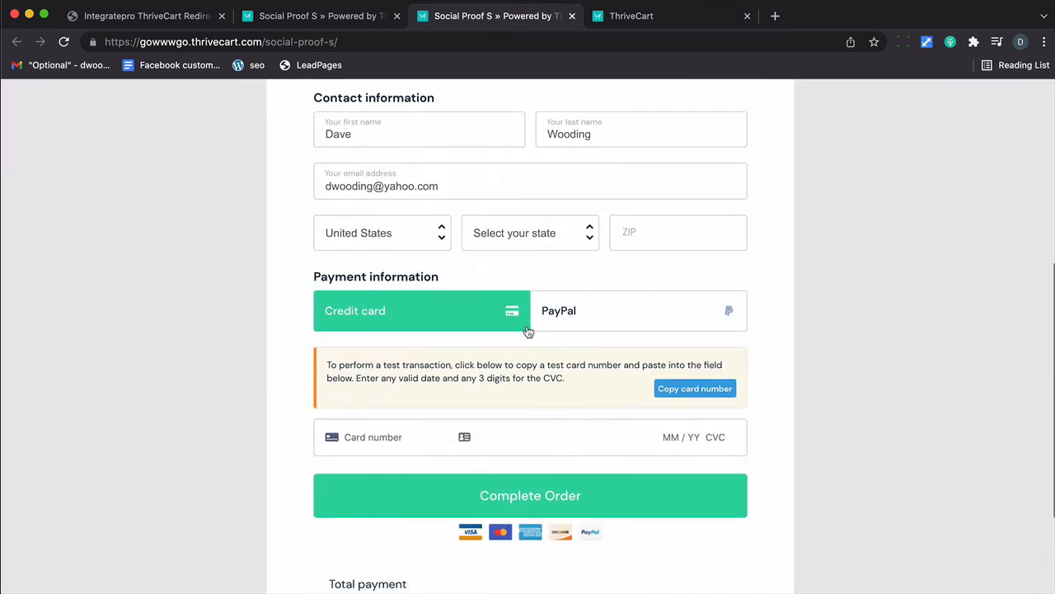
{"action": "type", "text": "83702"}
{"action": "left_click", "coordinate": [569, 234]}
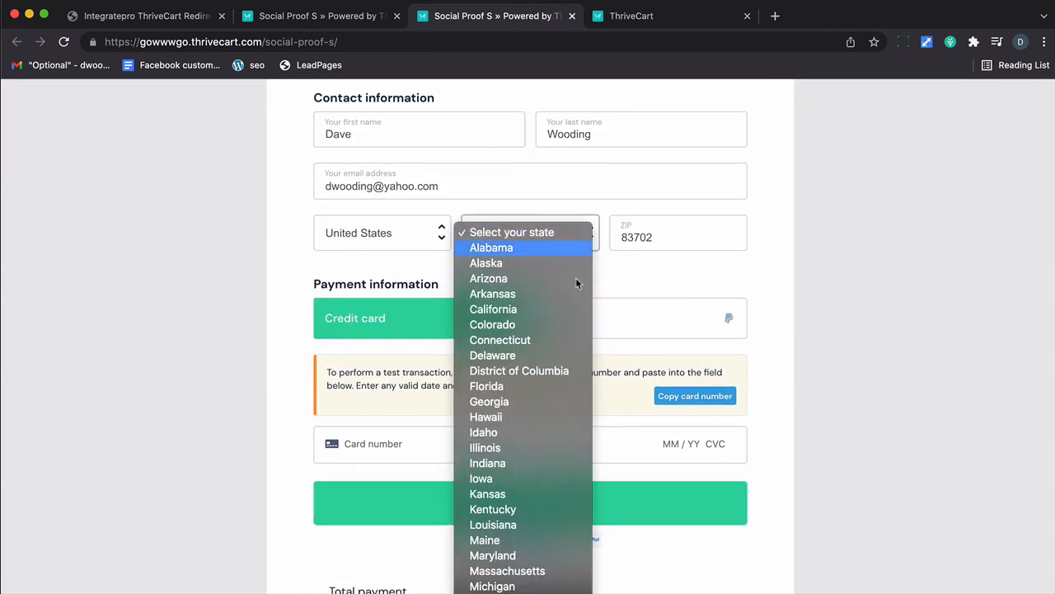
{"action": "left_click", "coordinate": [544, 434]}
{"action": "left_click", "coordinate": [404, 452]}
{"action": "key", "text": "super+v"}
{"action": "type", "text": "0424242"}
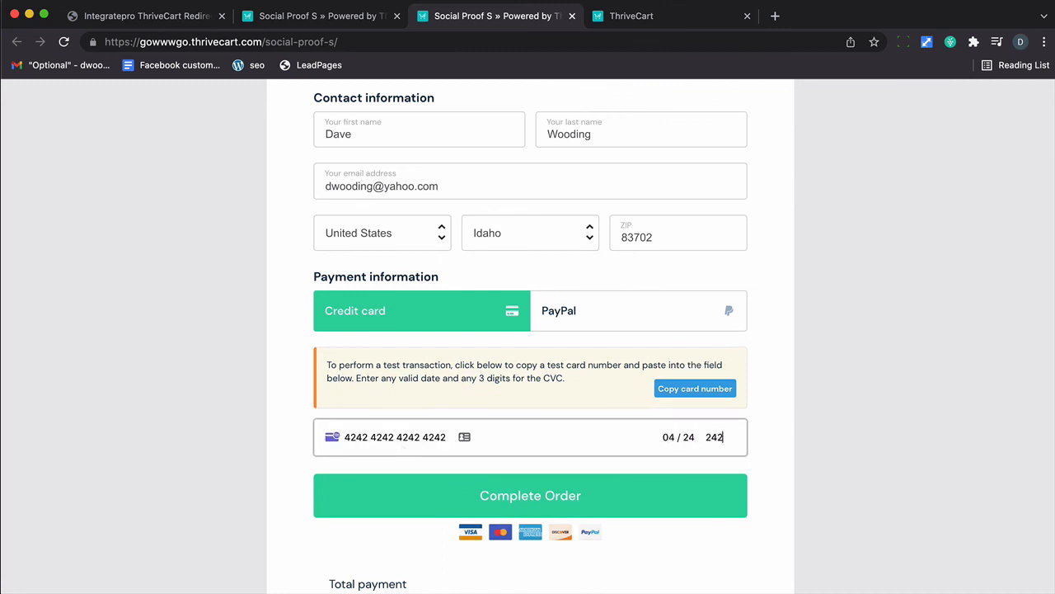
{"action": "left_click", "coordinate": [496, 493]}
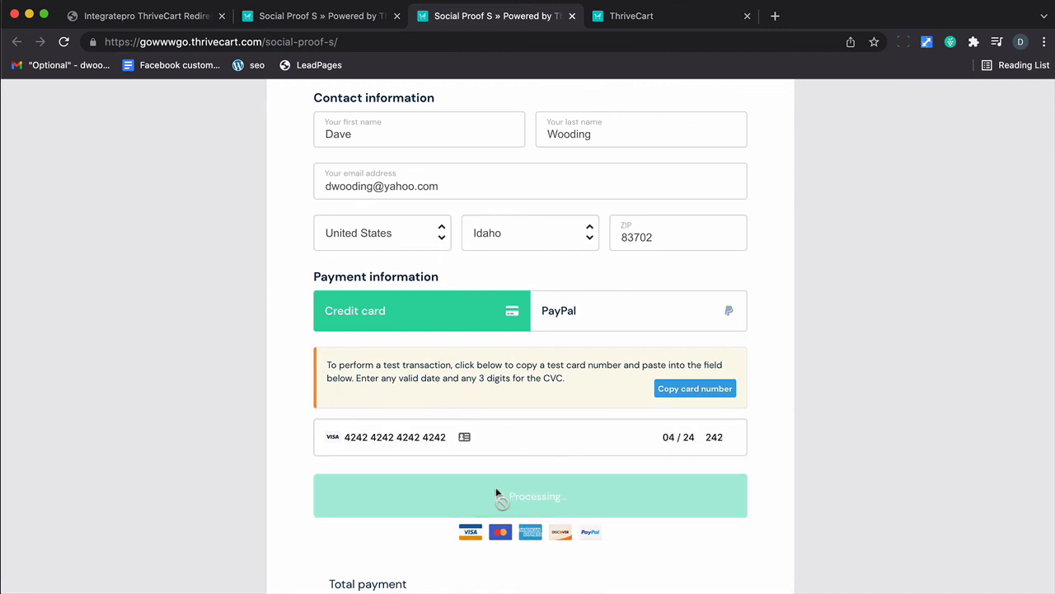